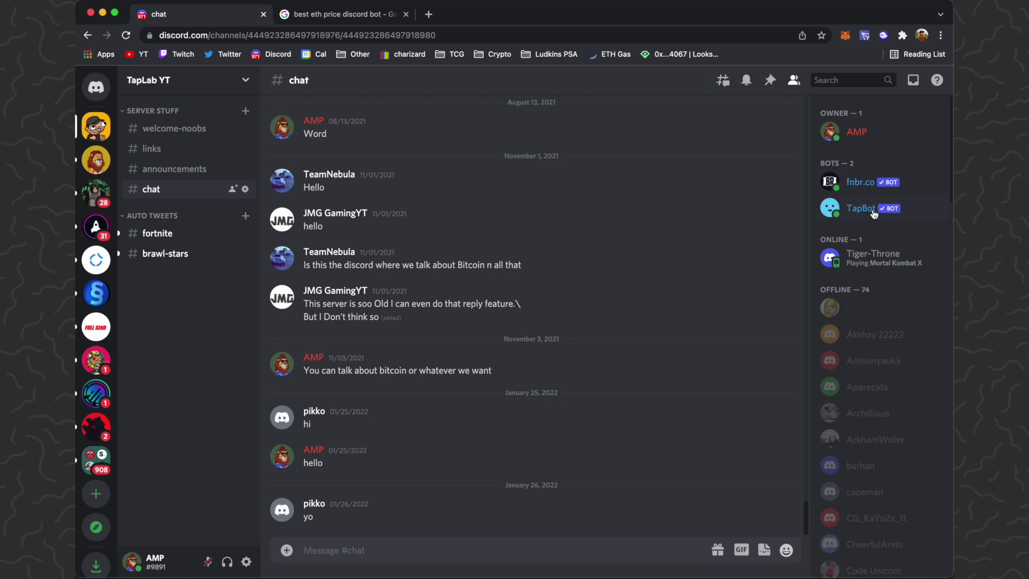
- Open EthereumPriceBot's top.gg page and authorize it for the TapLab YT server
left_click(338, 15)
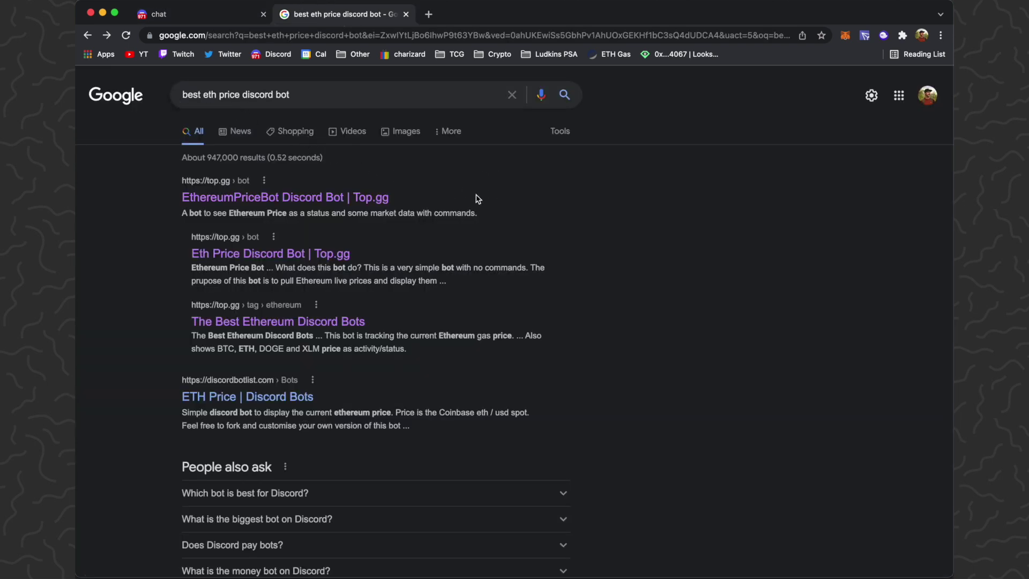
left_click(291, 202)
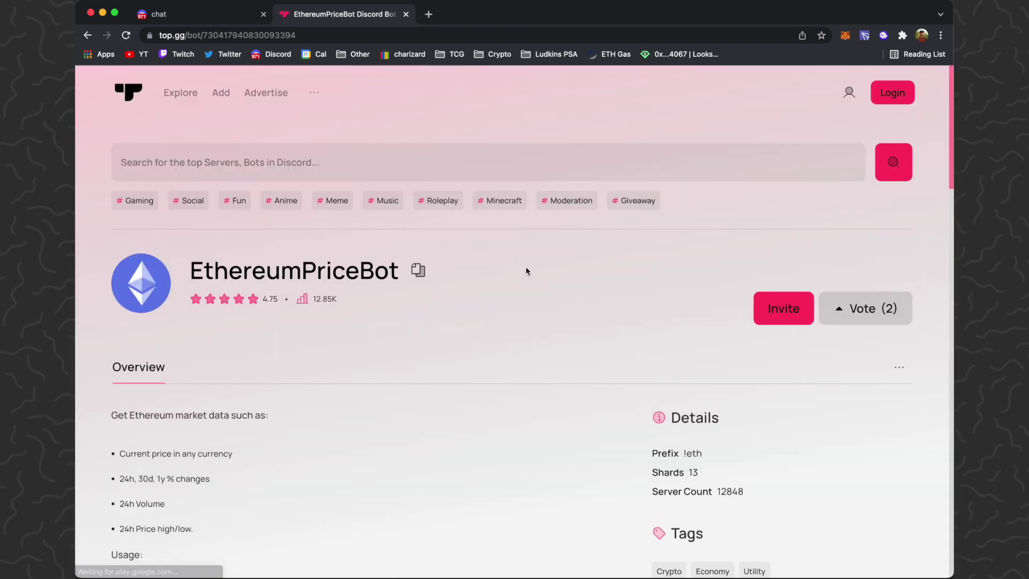
scroll(539, 281, "down", 2)
scroll(539, 283, "down", 1)
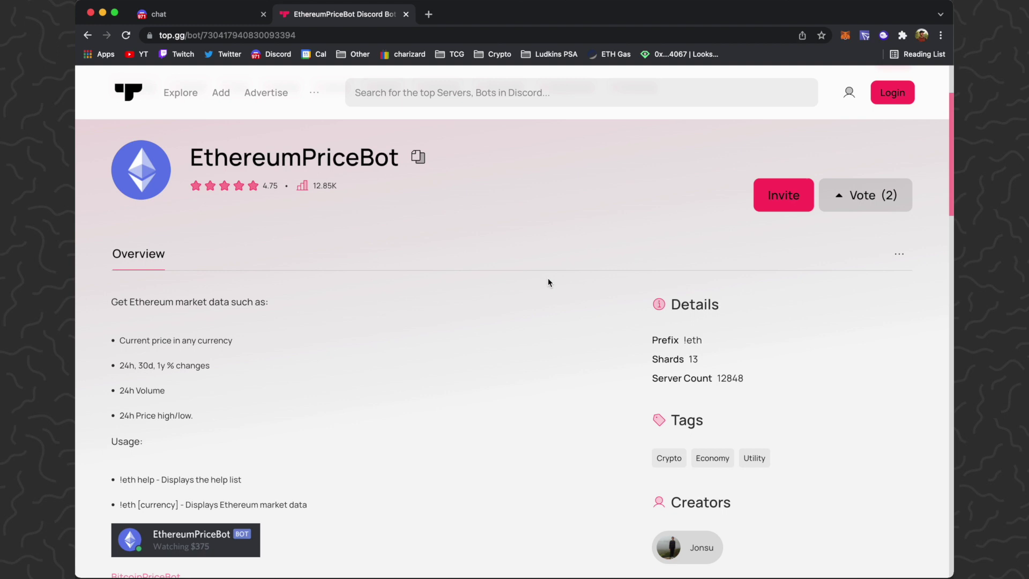
scroll(547, 283, "down", 2)
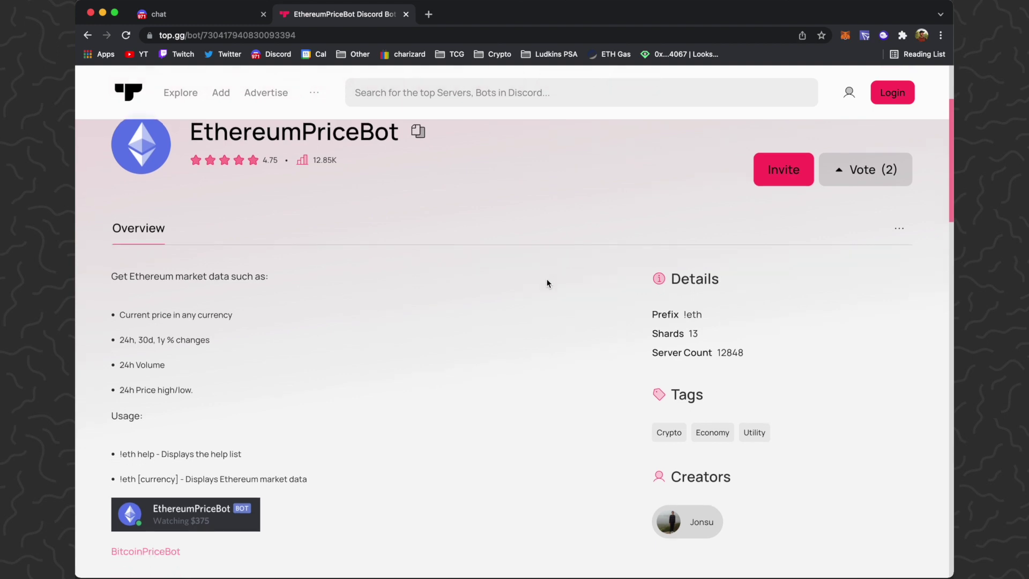
scroll(358, 418, "up", 3)
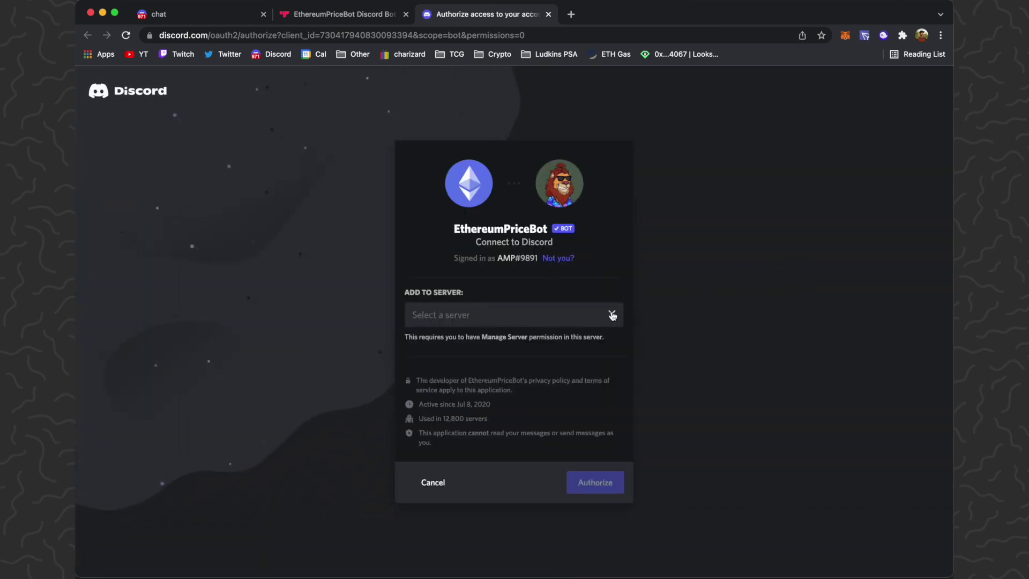
left_click(611, 315)
left_click(534, 338)
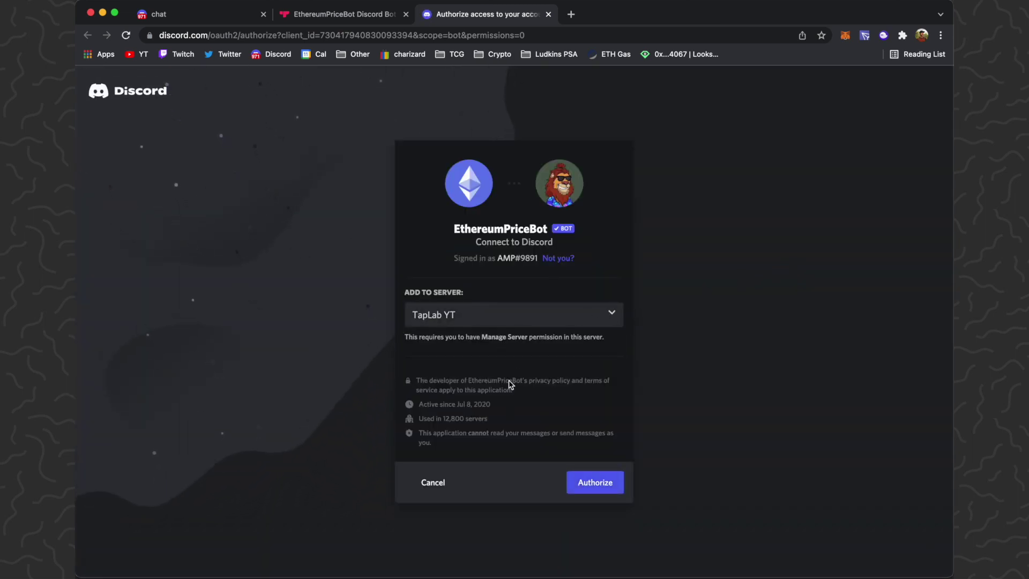
left_click(603, 481)
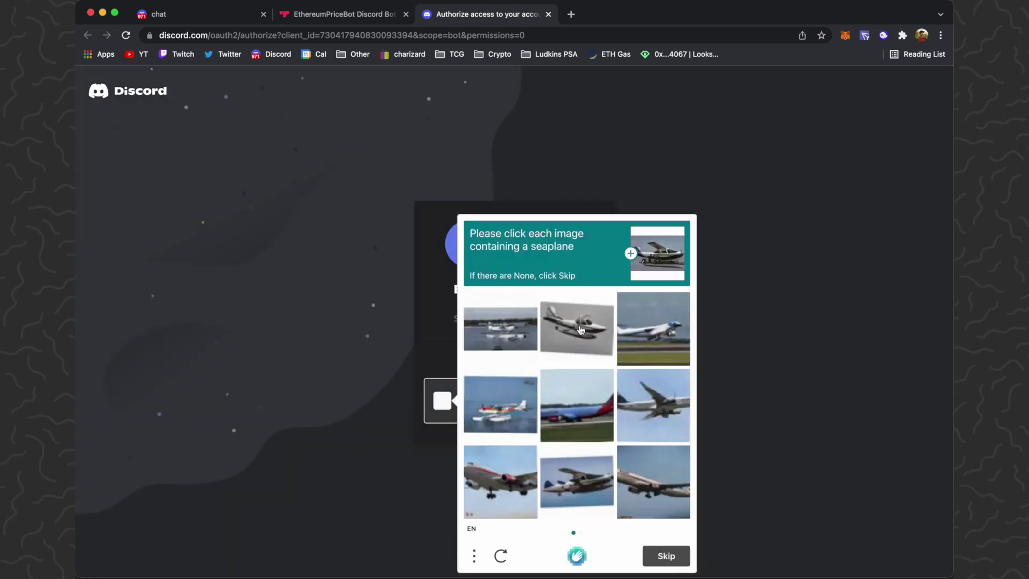
- Select the seaplane tiles across both hCaptcha image rounds
left_click(500, 338)
left_click(501, 414)
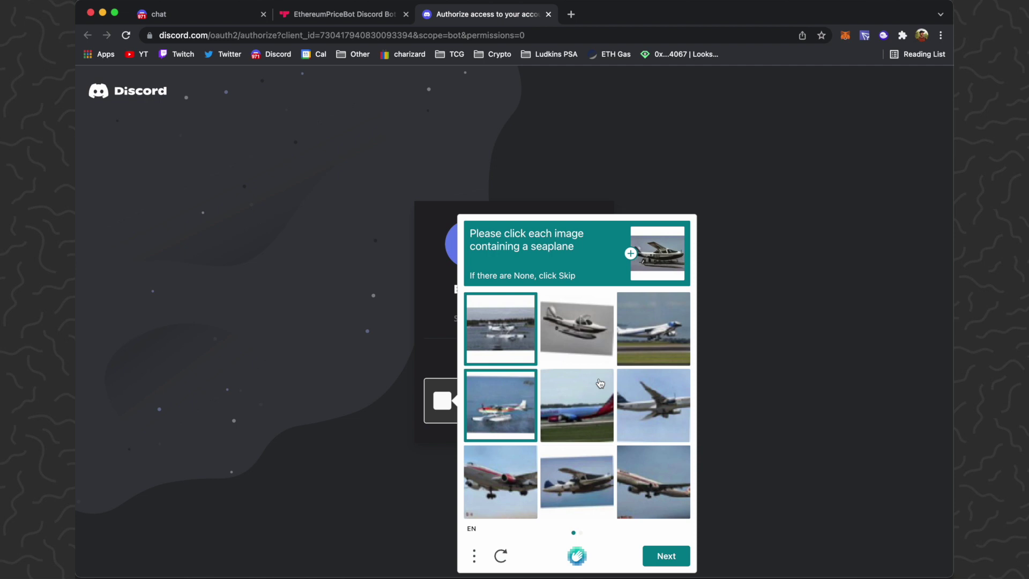
left_click(585, 326)
left_click(668, 555)
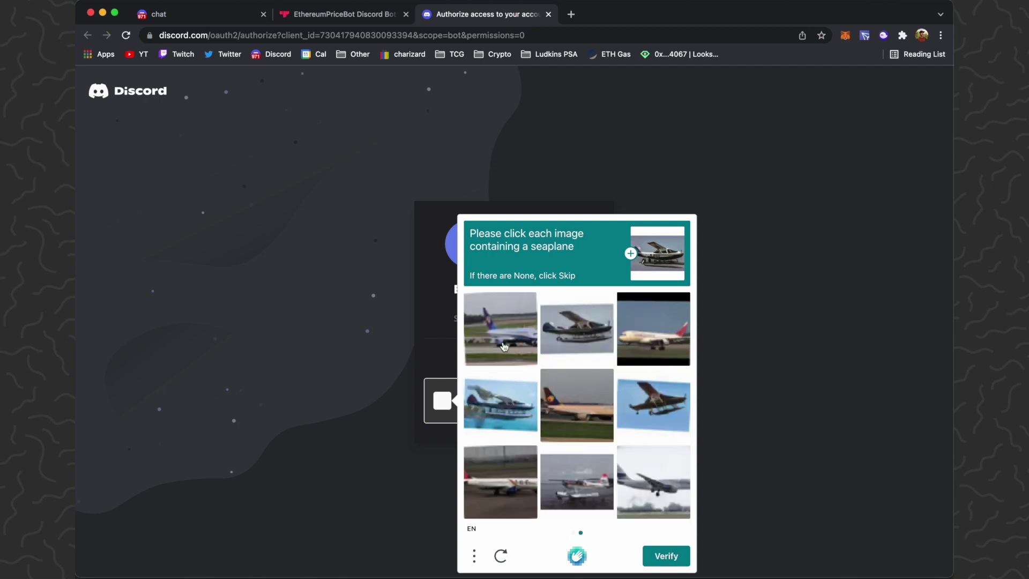
left_click(509, 411)
left_click(582, 489)
left_click(687, 418)
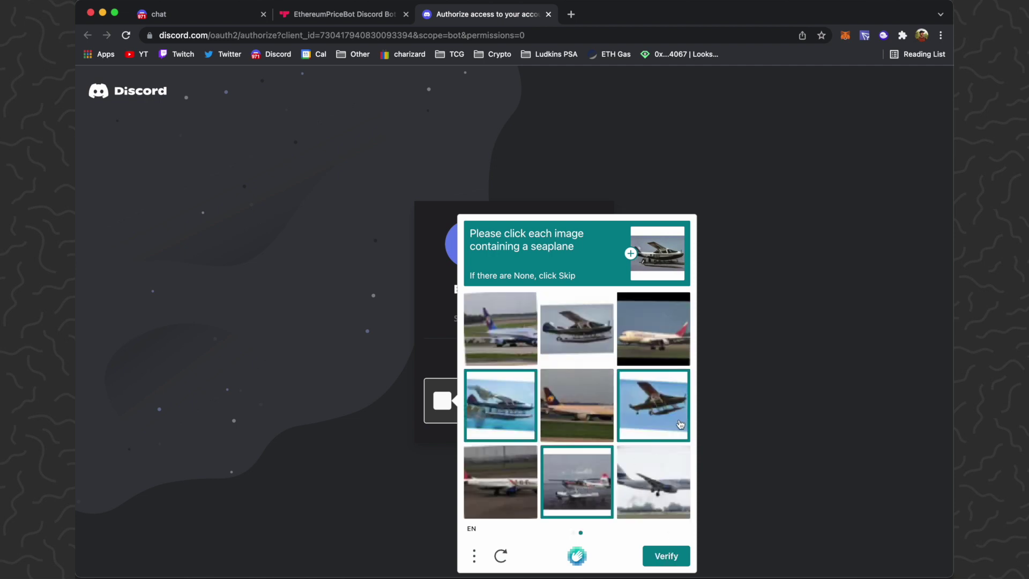
left_click(576, 328)
left_click(667, 558)
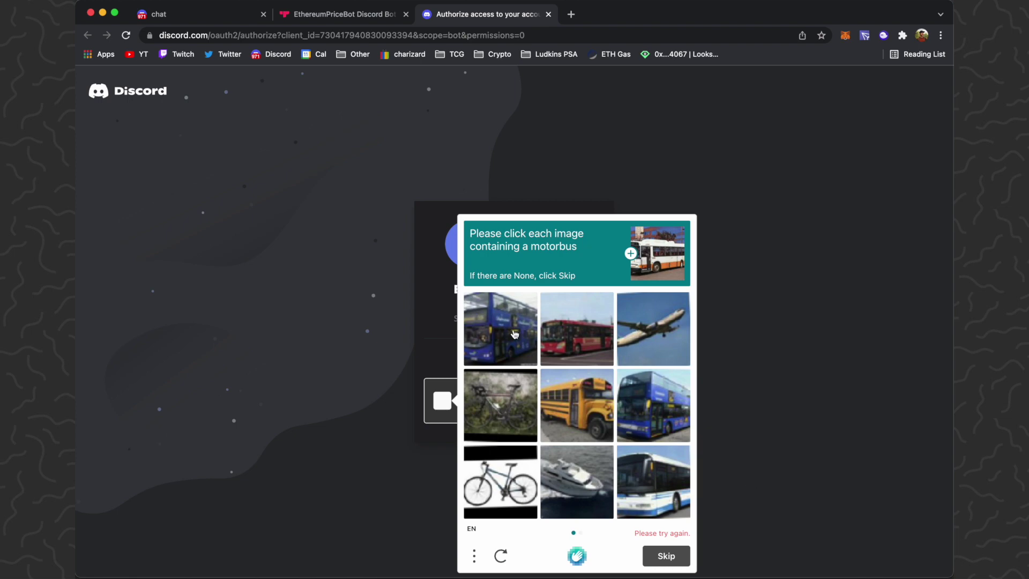
- Select the motorbus tiles to finish verification, then close the Authorized tab
left_click(512, 334)
left_click(567, 339)
left_click(653, 401)
left_click(666, 555)
left_click(506, 413)
left_click(661, 345)
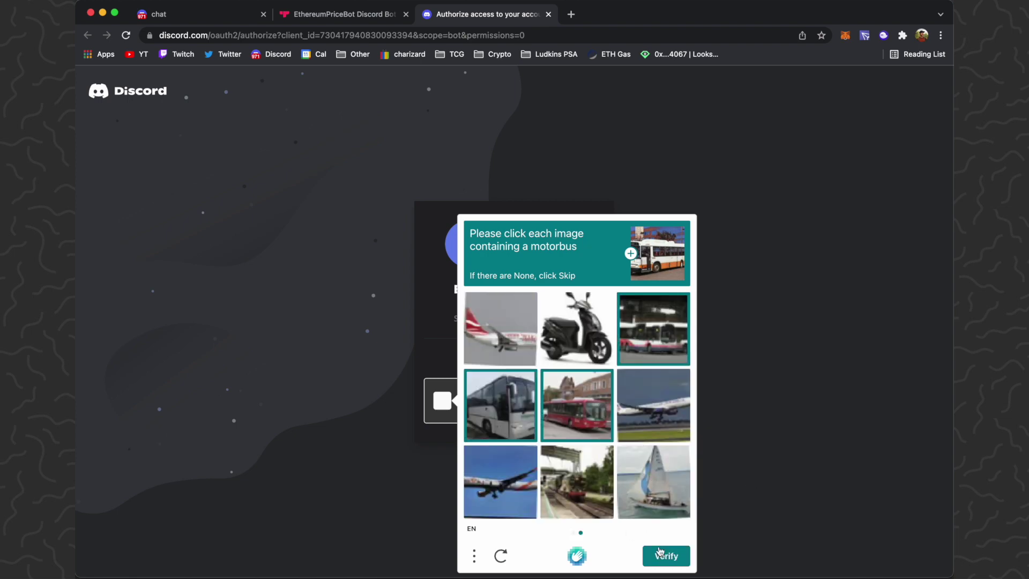
left_click(660, 553)
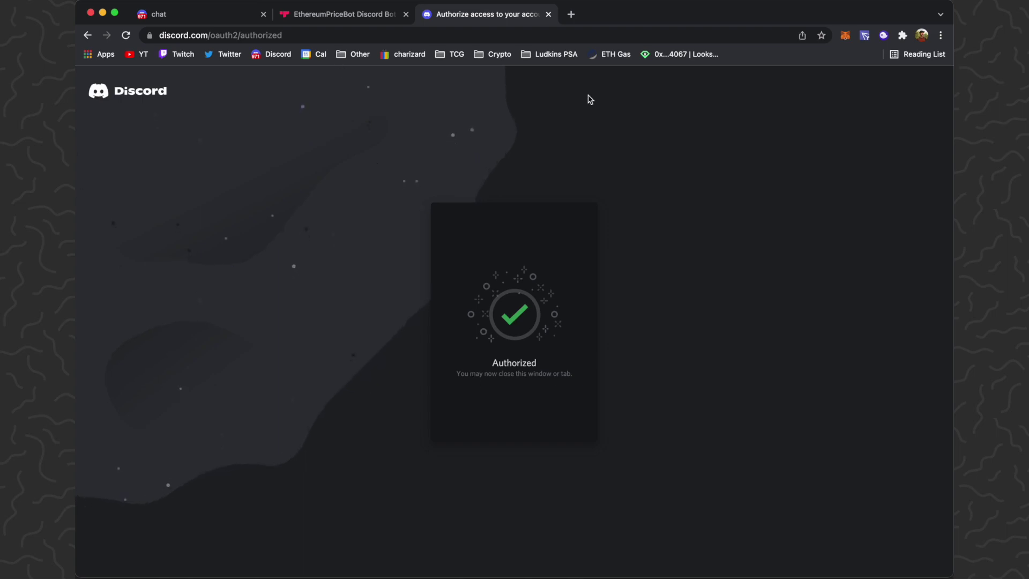
left_click(550, 15)
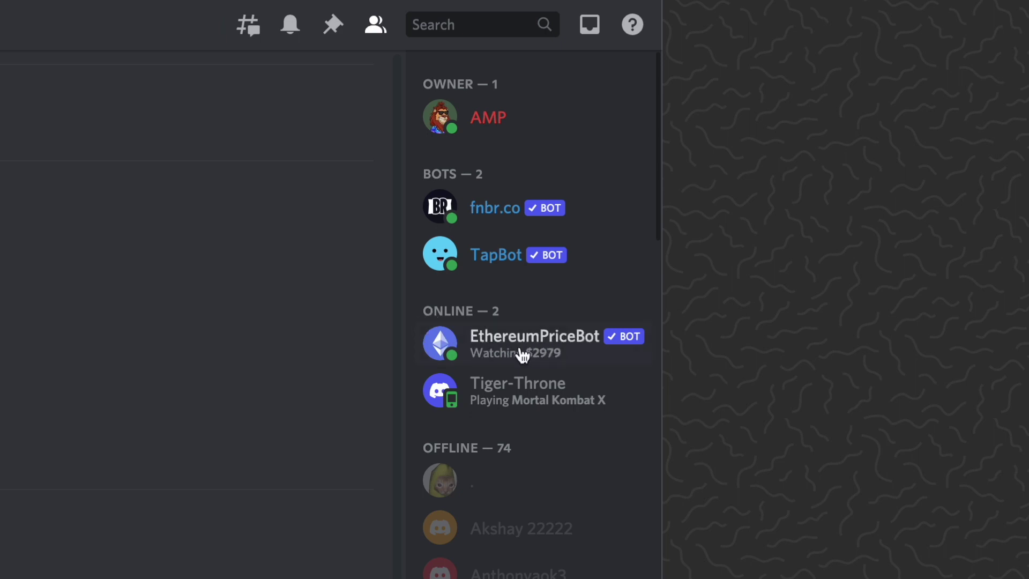
- Assign the Bots role to EthereumPriceBot from its member profile card
left_click(575, 358)
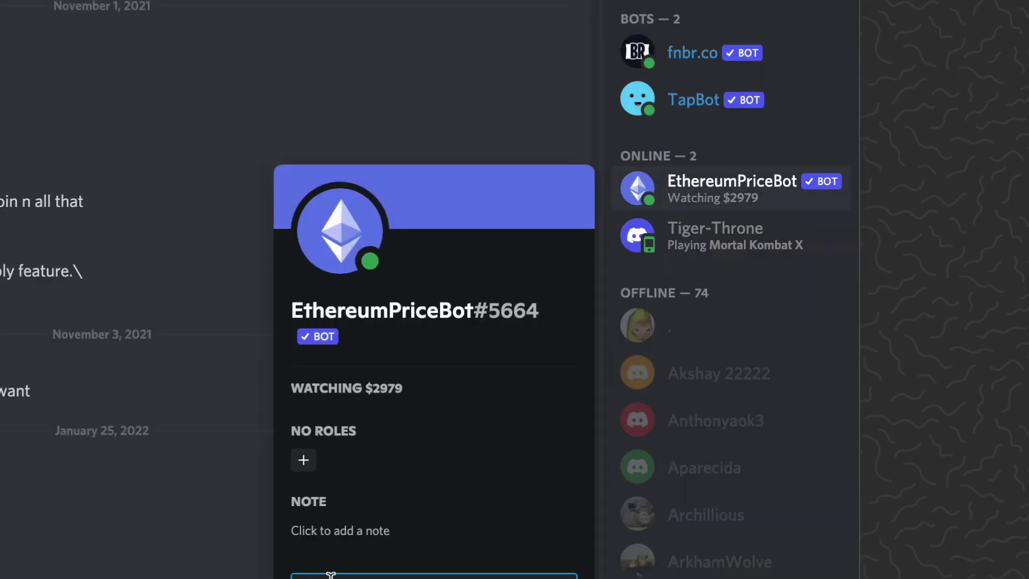
left_click(309, 464)
left_click(246, 383)
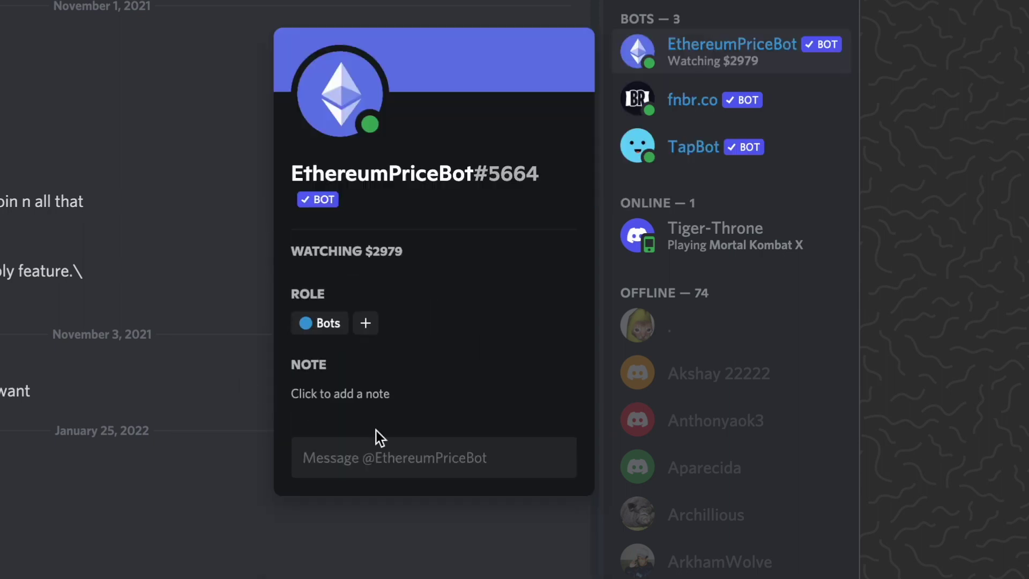
left_click(345, 517)
mouse_move(534, 207)
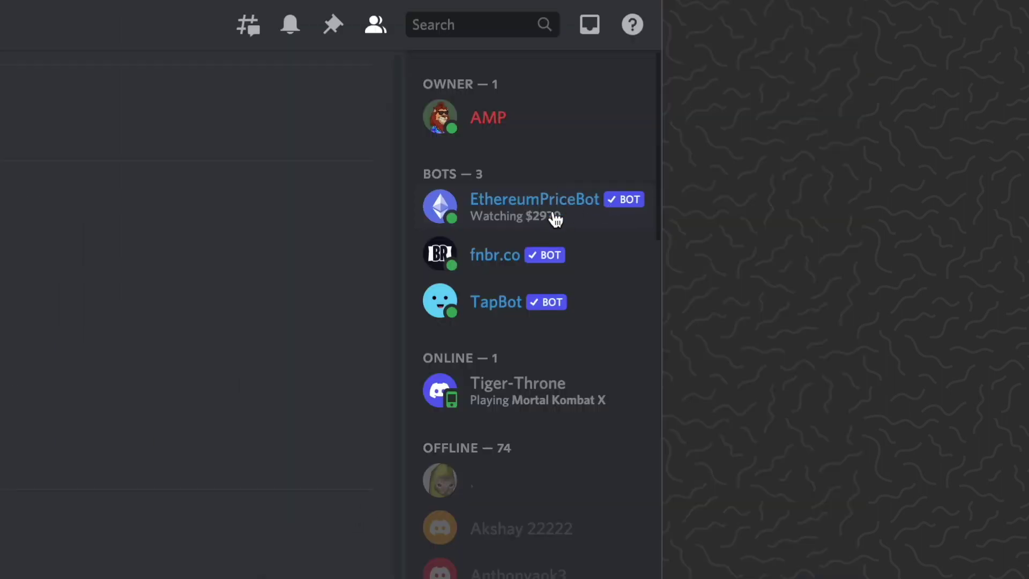